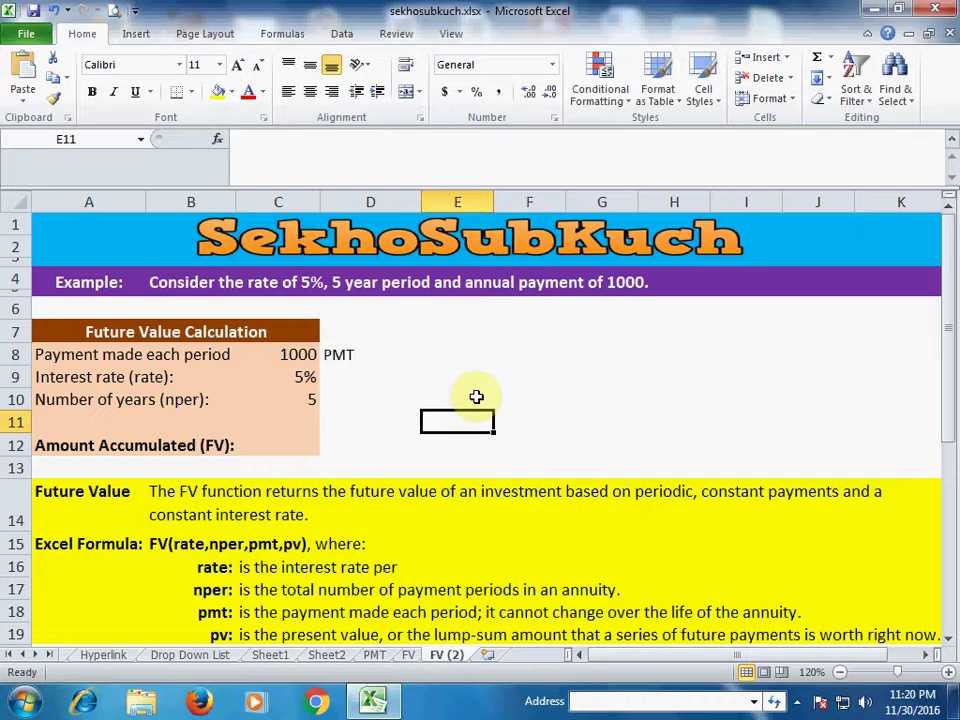
Review the FV function's description and arguments, the example statement, and the payment, interest rate and number of years in the calculation table.
{"action": "left_click", "coordinate": [216, 634]}
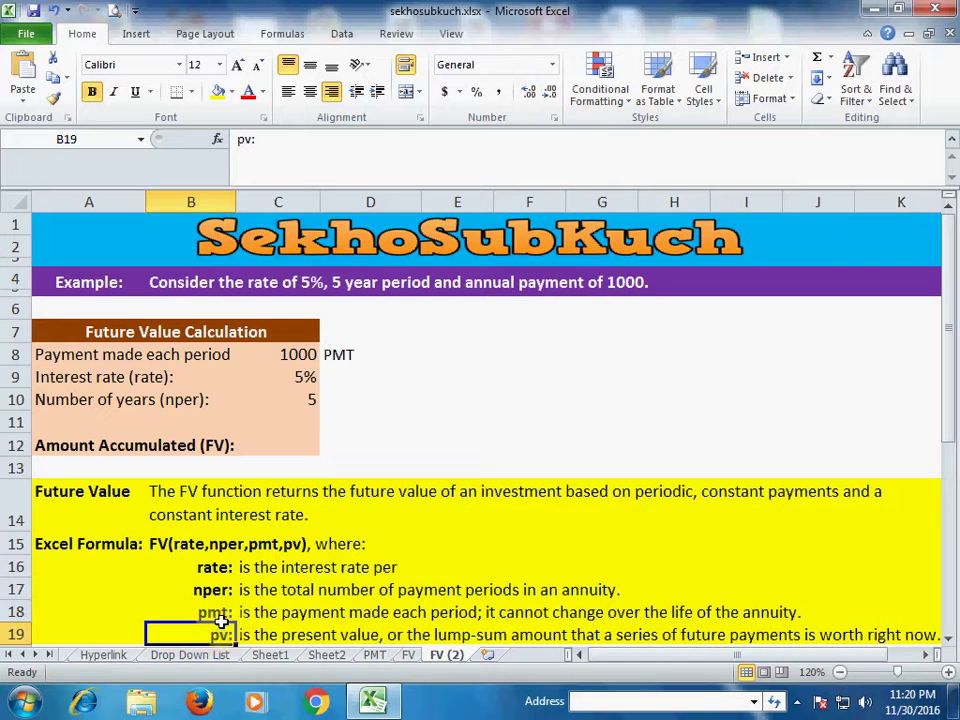
{"action": "left_click", "coordinate": [220, 616]}
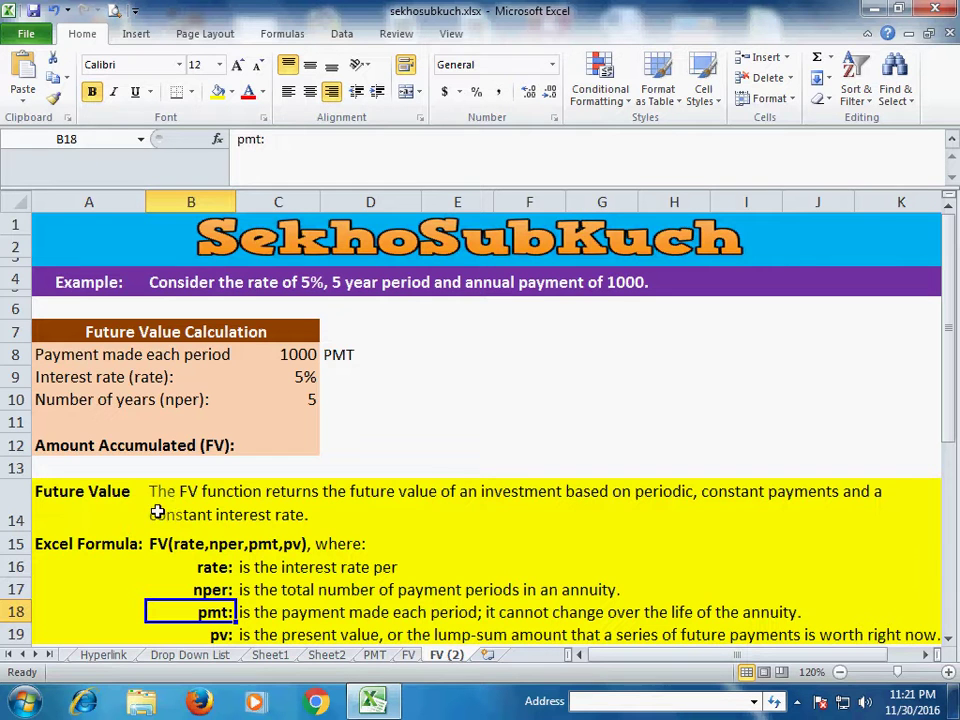
{"action": "left_click", "coordinate": [122, 497]}
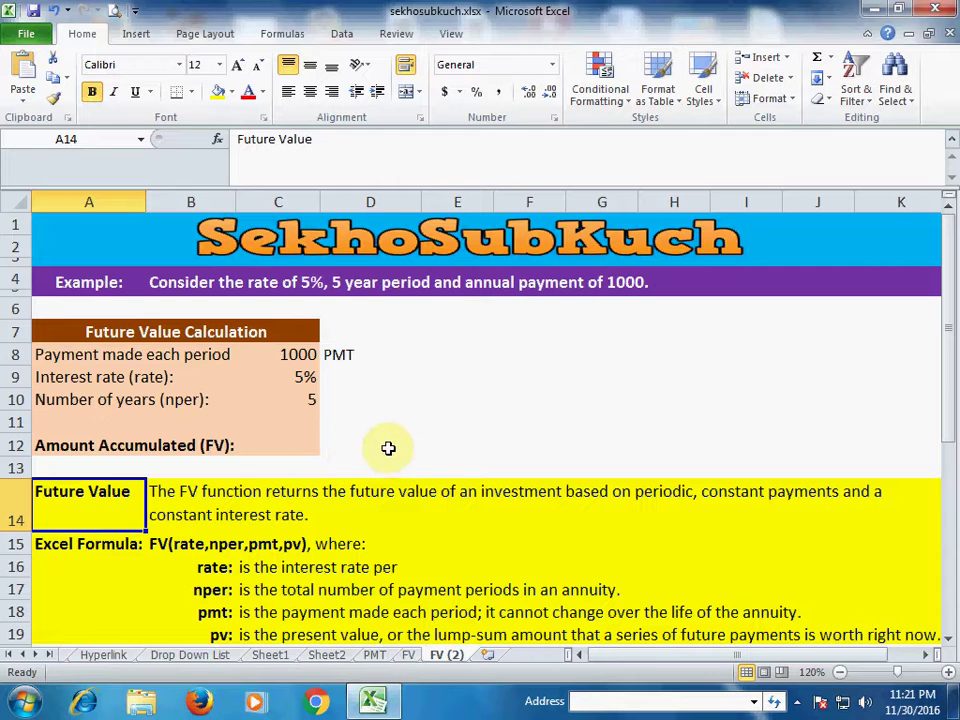
{"action": "left_click", "coordinate": [104, 284]}
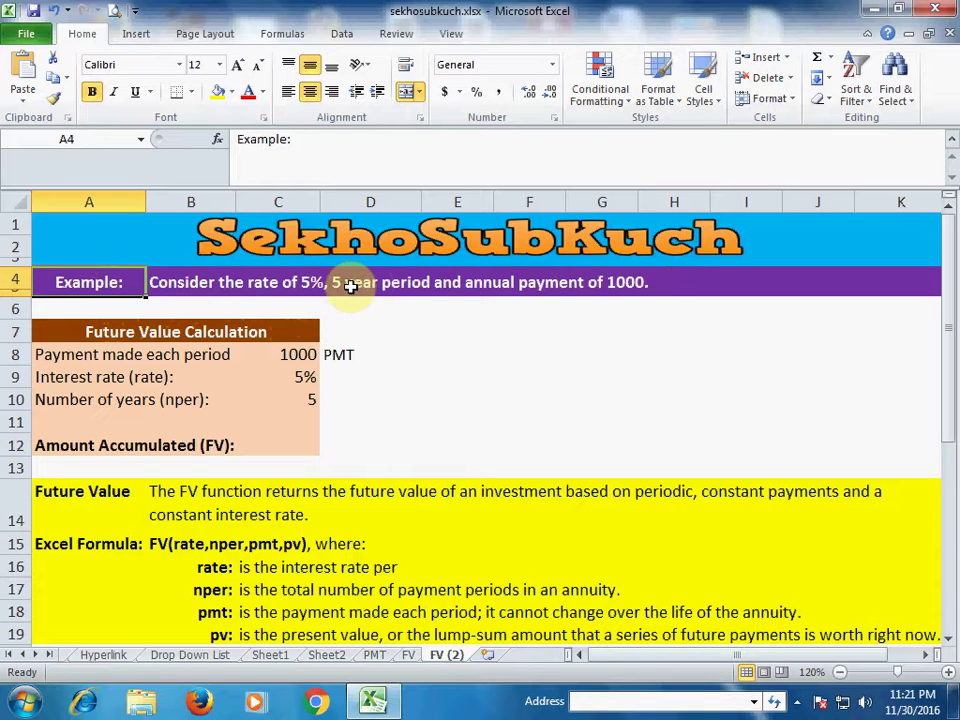
{"action": "left_click", "coordinate": [304, 446]}
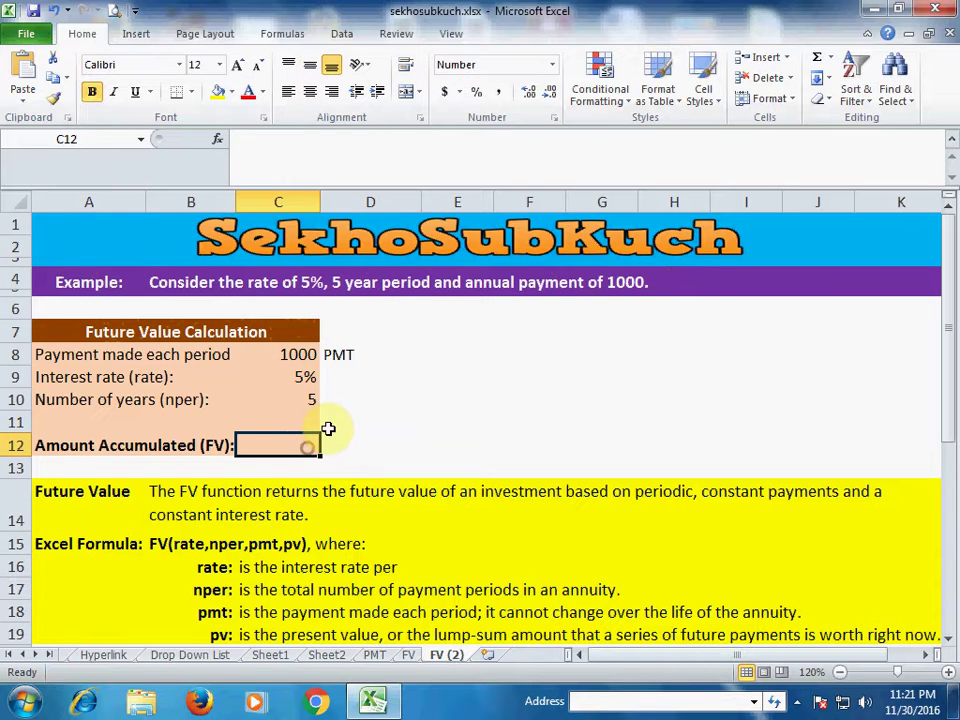
{"action": "left_click", "coordinate": [122, 358]}
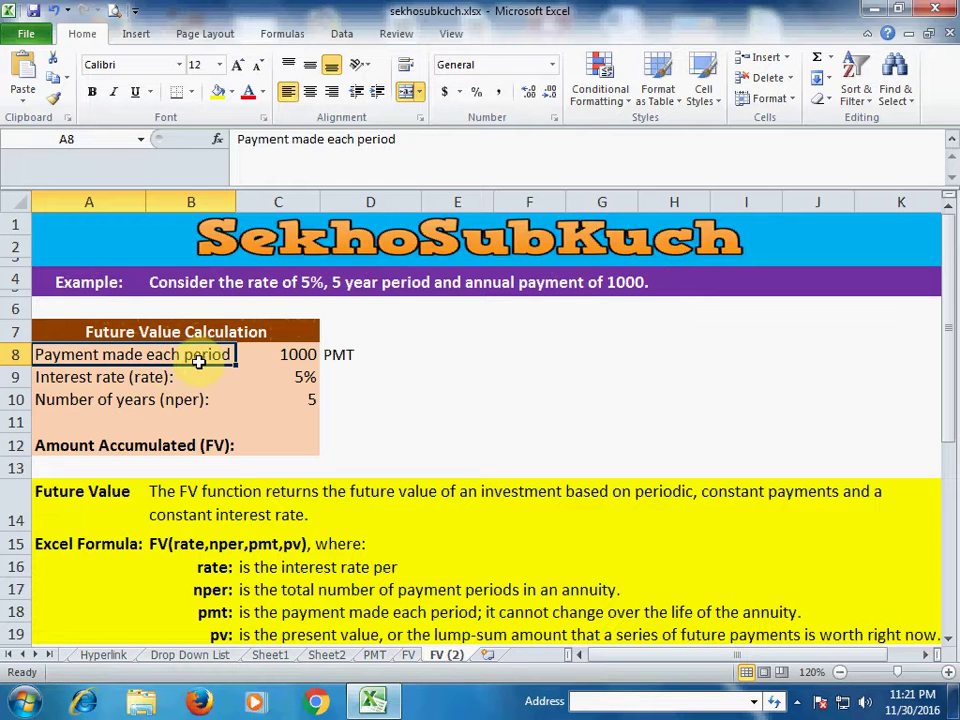
{"action": "left_click", "coordinate": [279, 358]}
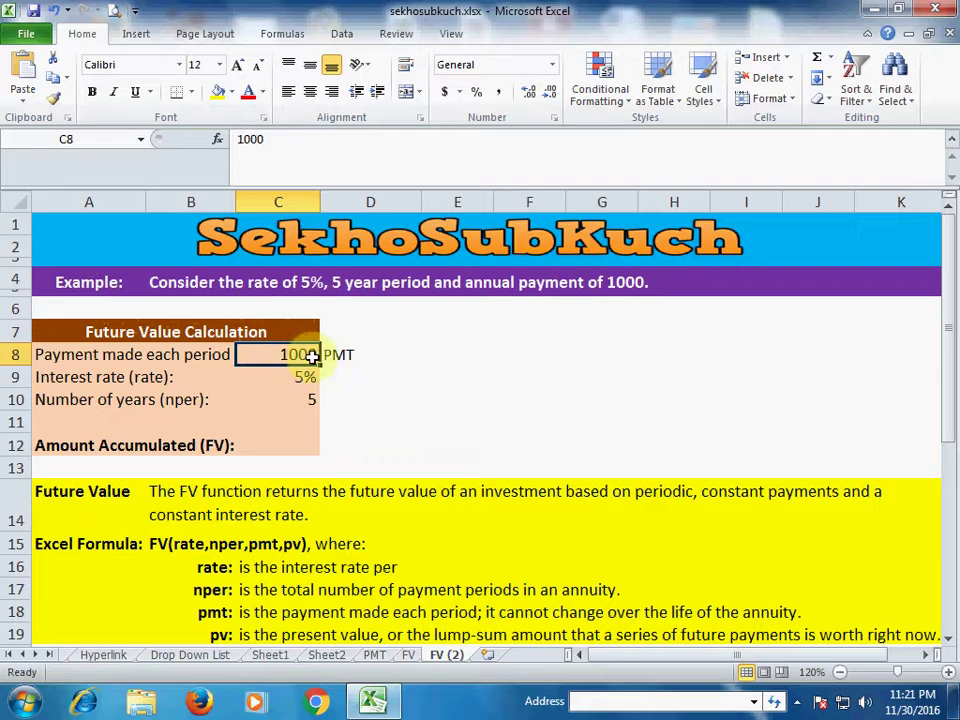
{"action": "left_click", "coordinate": [139, 375]}
{"action": "left_click", "coordinate": [298, 376]}
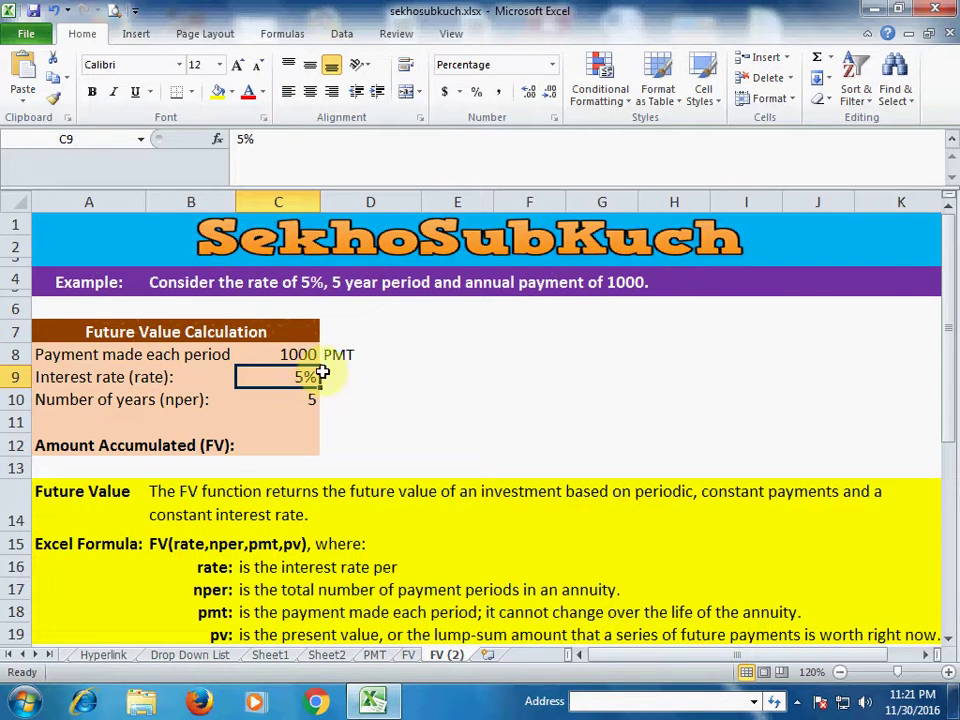
{"action": "left_click", "coordinate": [130, 401]}
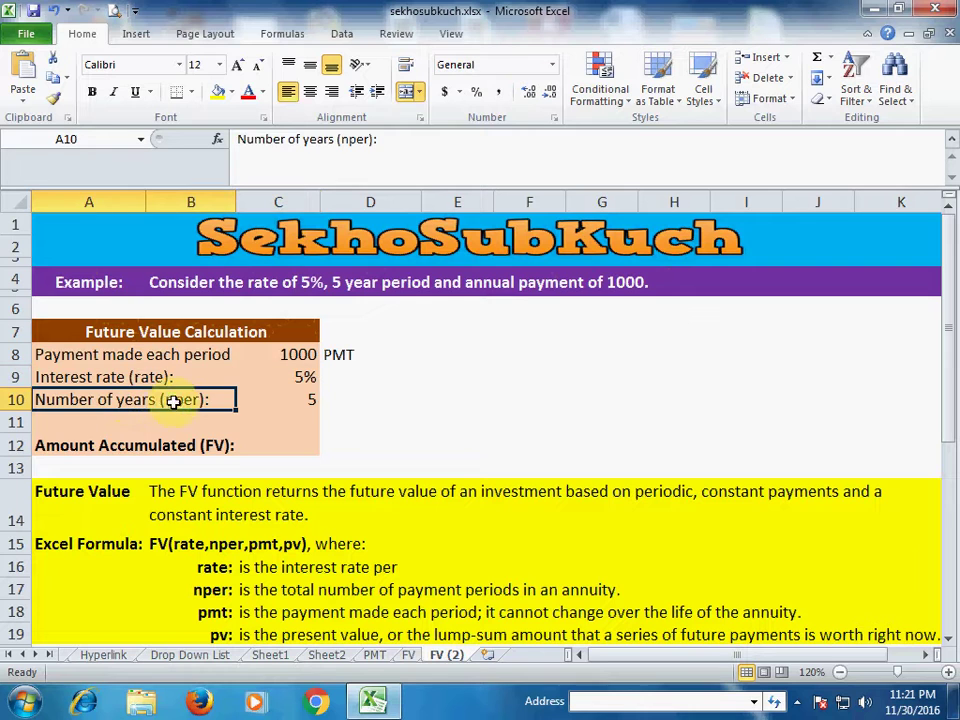
{"action": "left_click", "coordinate": [289, 402]}
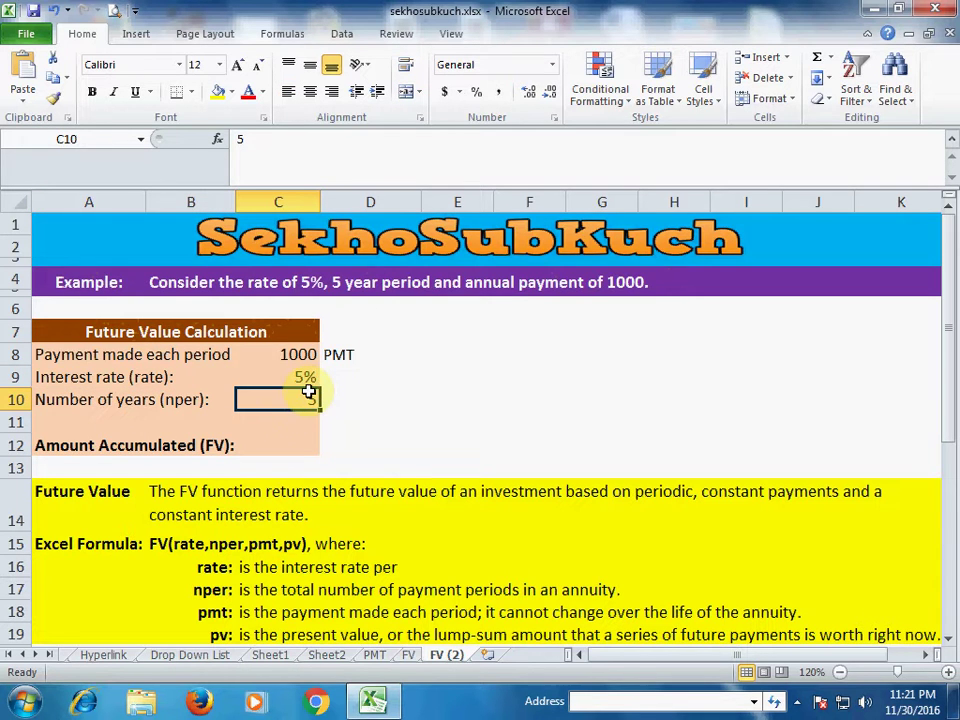
{"action": "left_click", "coordinate": [297, 355]}
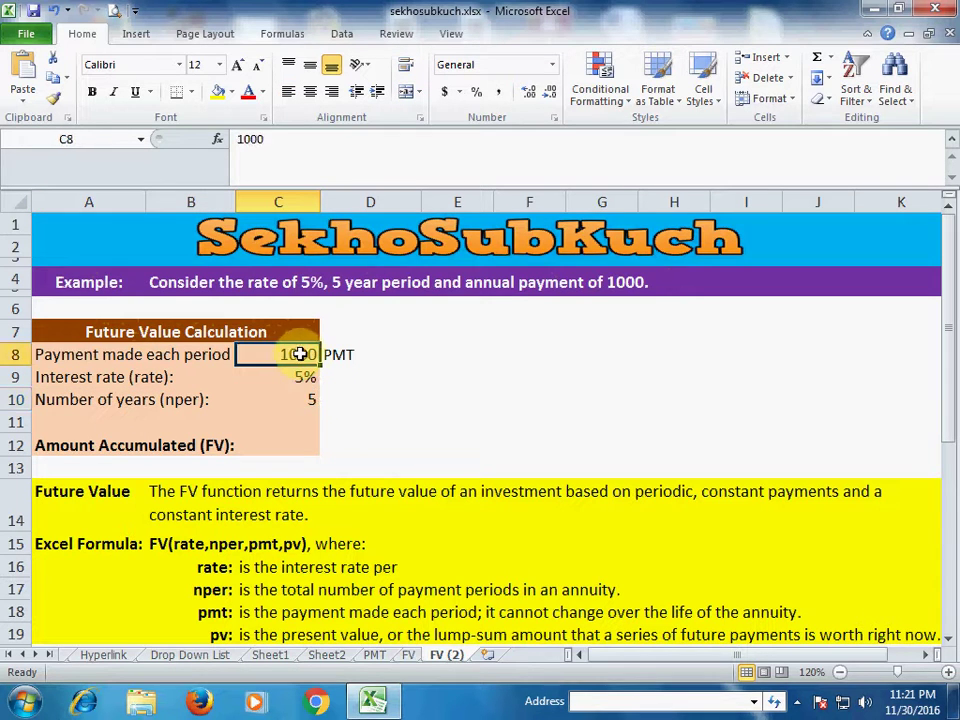
Calculate the accumulated amount in C12 with the formula =FV(C9,C10,C8,0,0), using payments timed at the end of the period.
{"action": "left_click", "coordinate": [297, 445]}
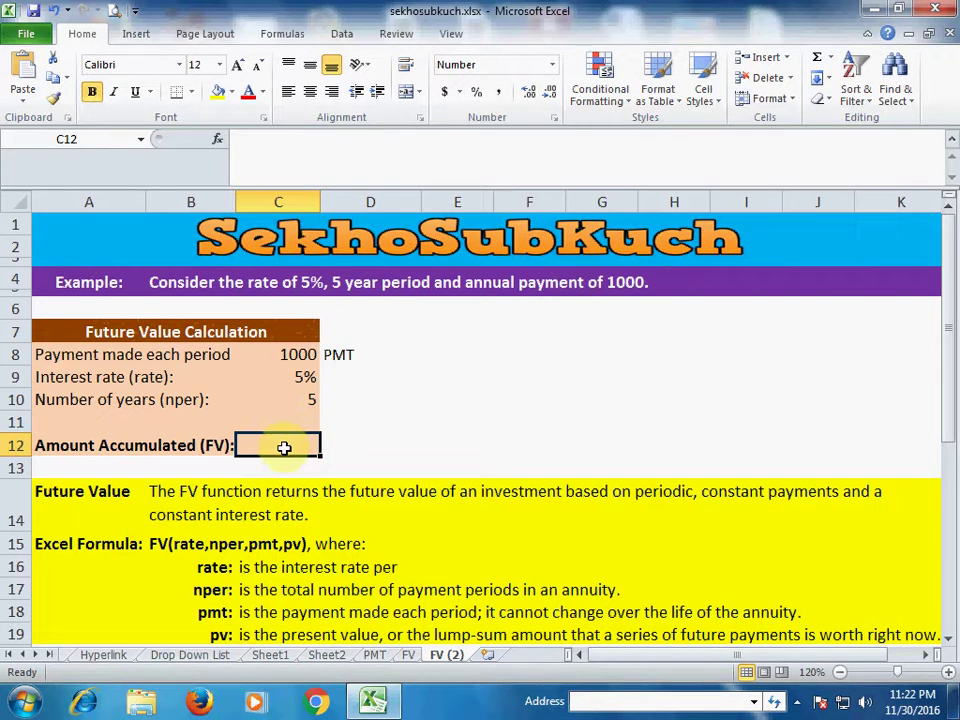
{"action": "type", "text": "="}
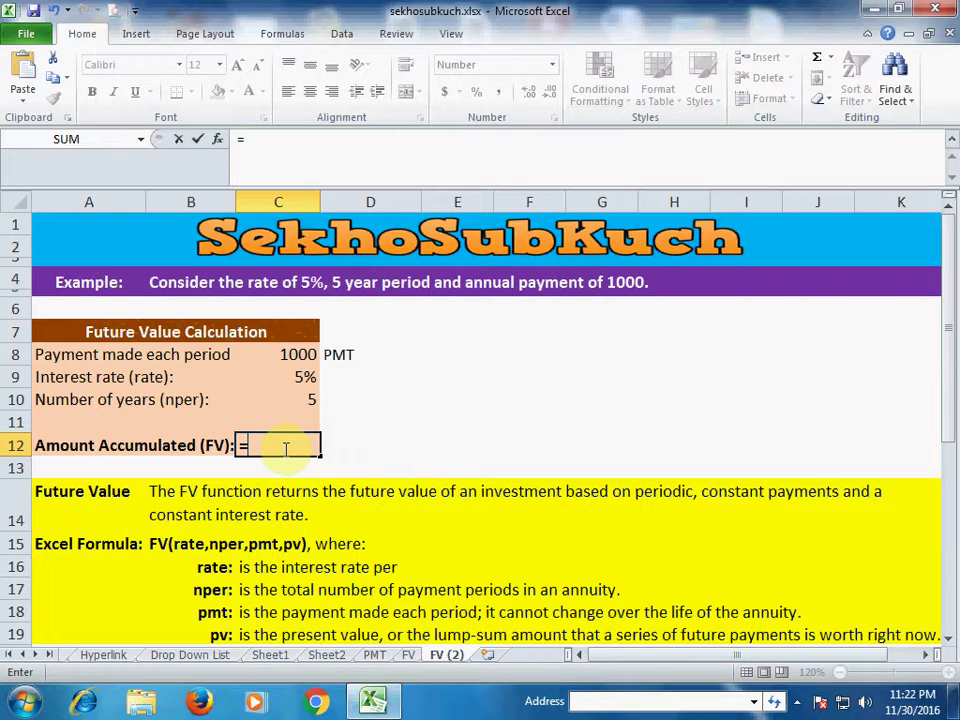
{"action": "type", "text": "F"}
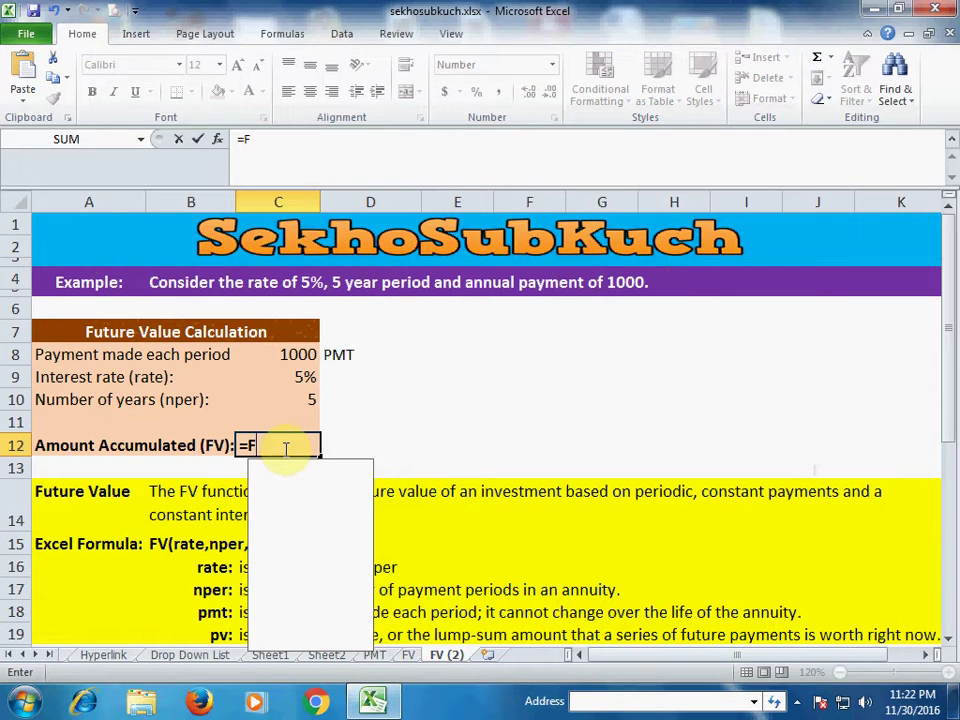
{"action": "type", "text": "V("}
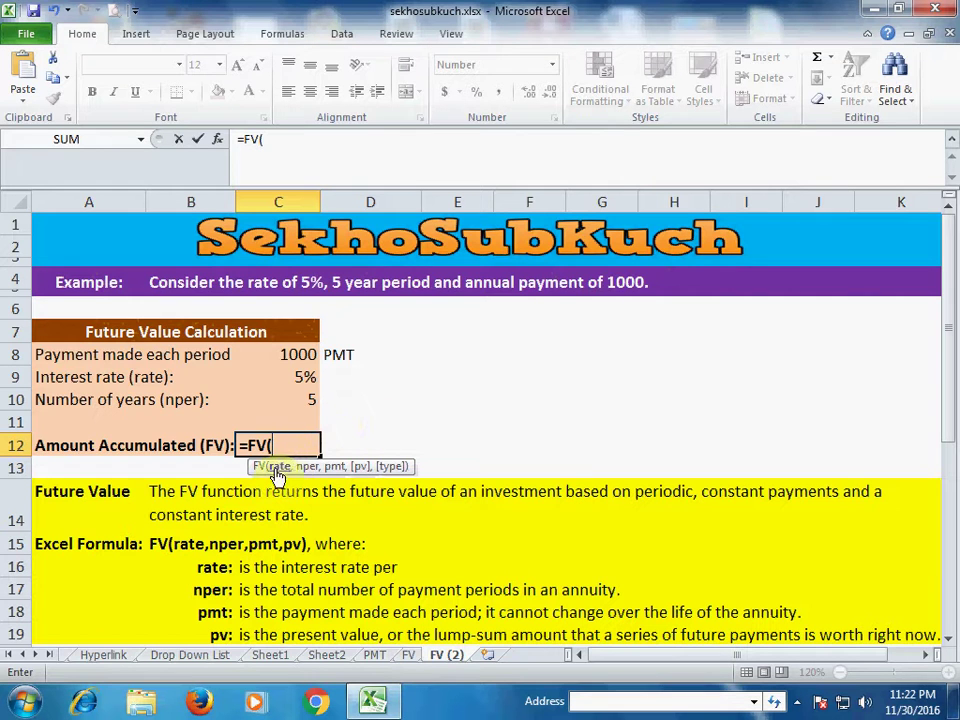
{"action": "left_click", "coordinate": [301, 377]}
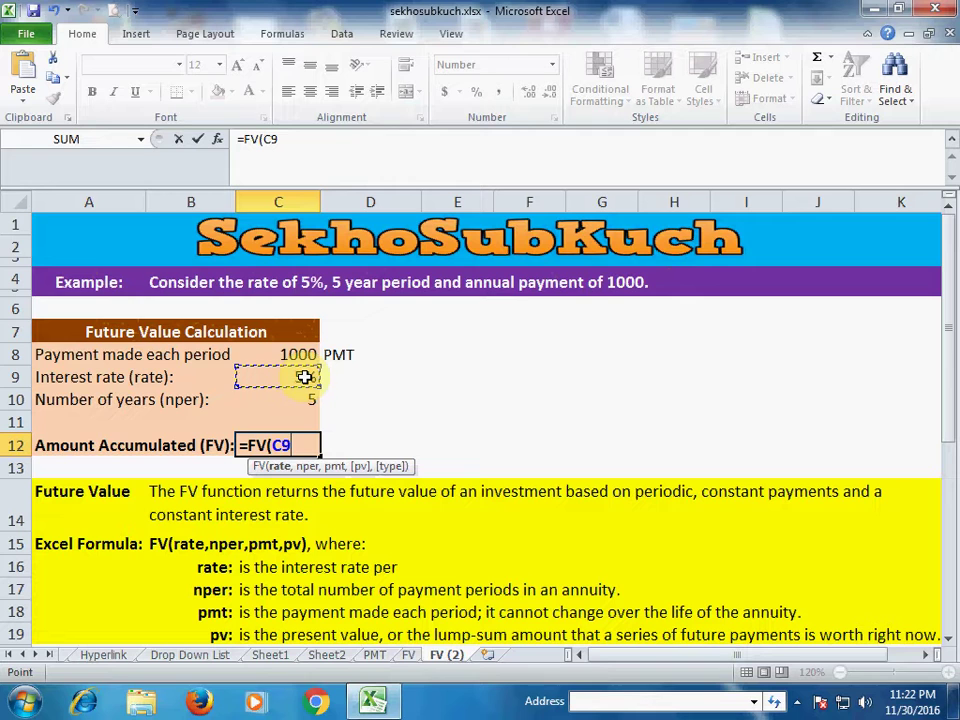
{"action": "type", "text": ","}
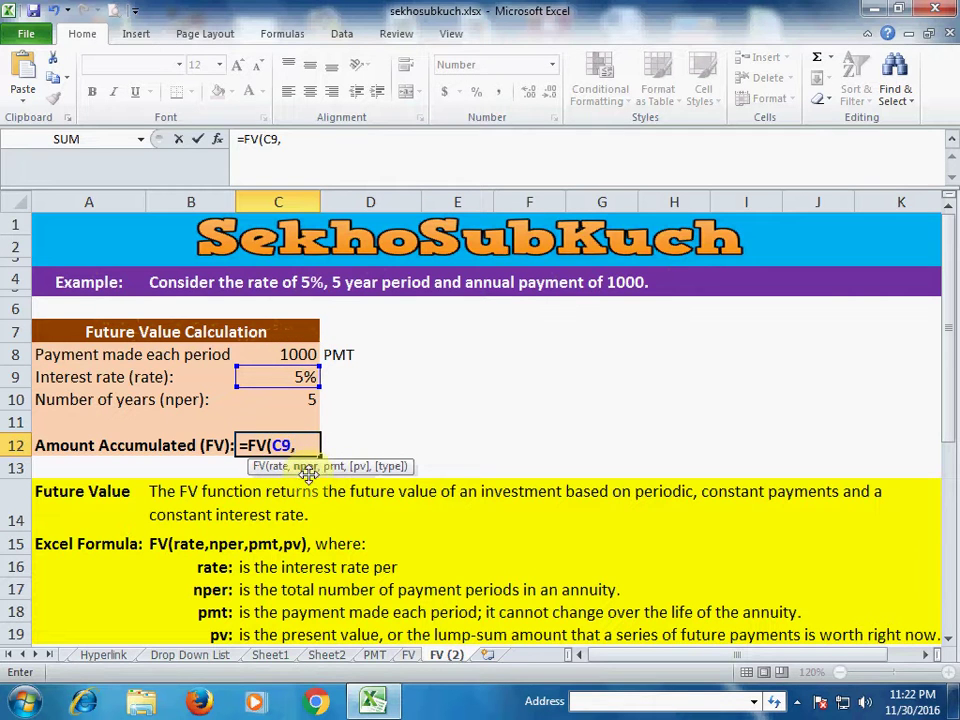
{"action": "left_click", "coordinate": [305, 400]}
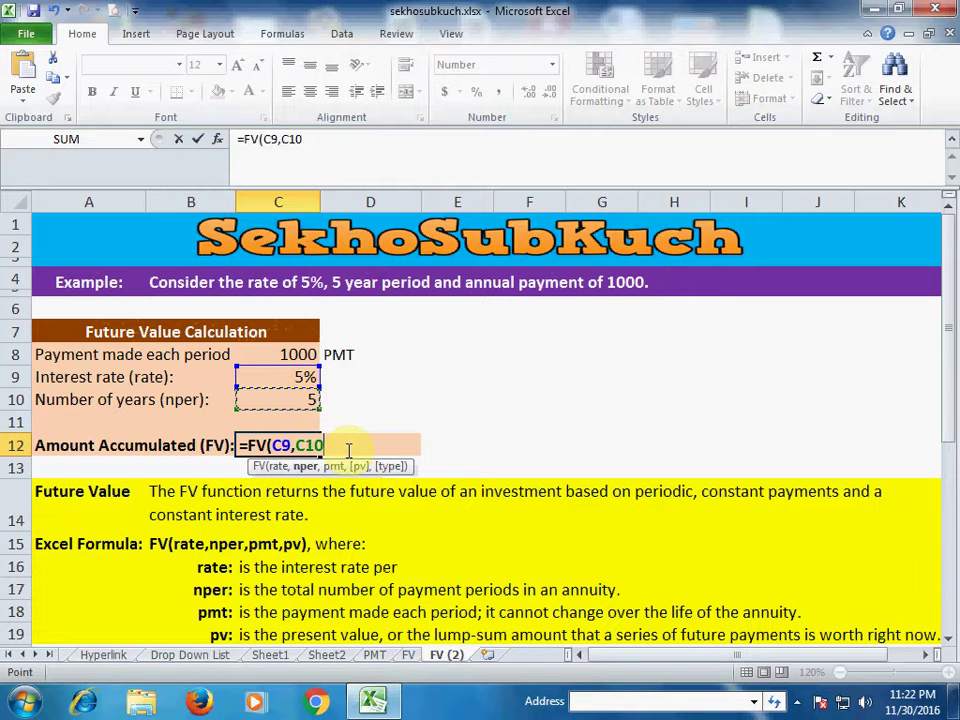
{"action": "type", "text": ","}
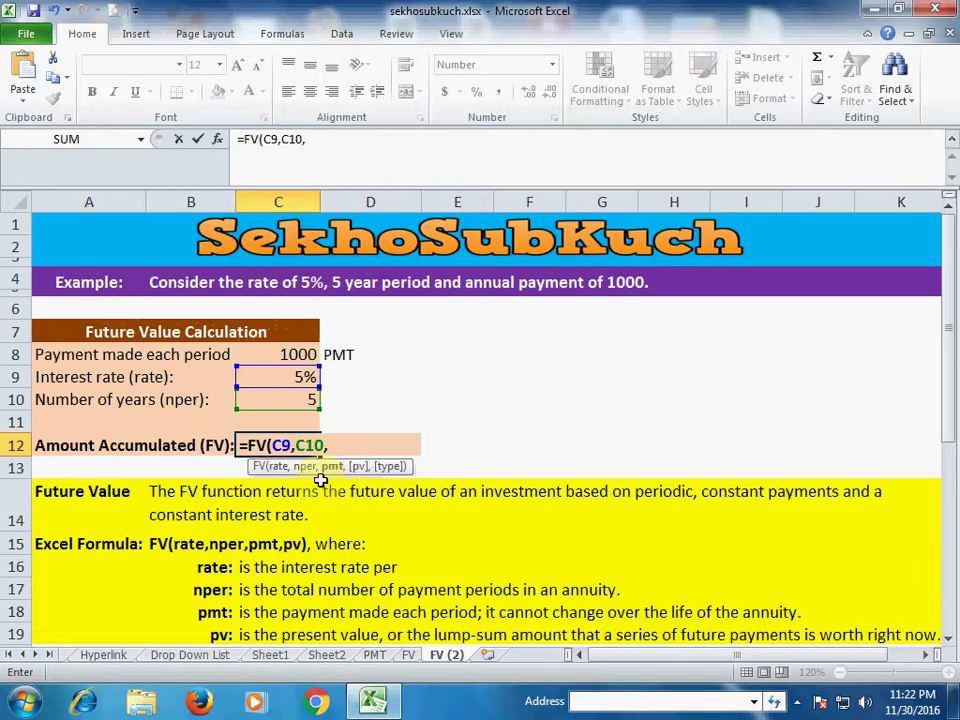
{"action": "left_click", "coordinate": [300, 354]}
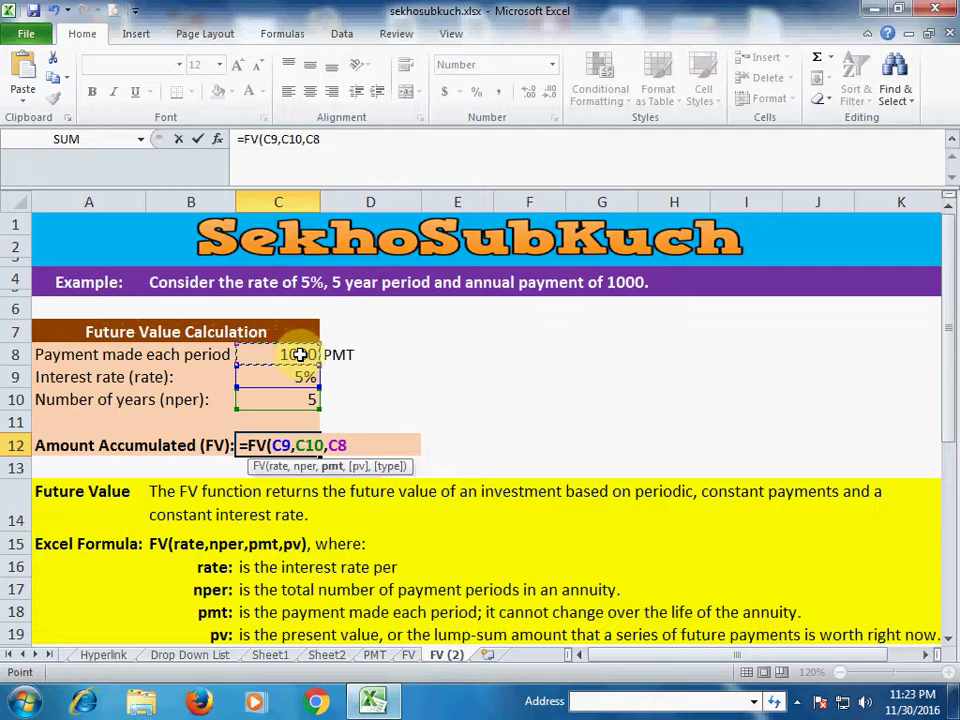
{"action": "type", "text": ","}
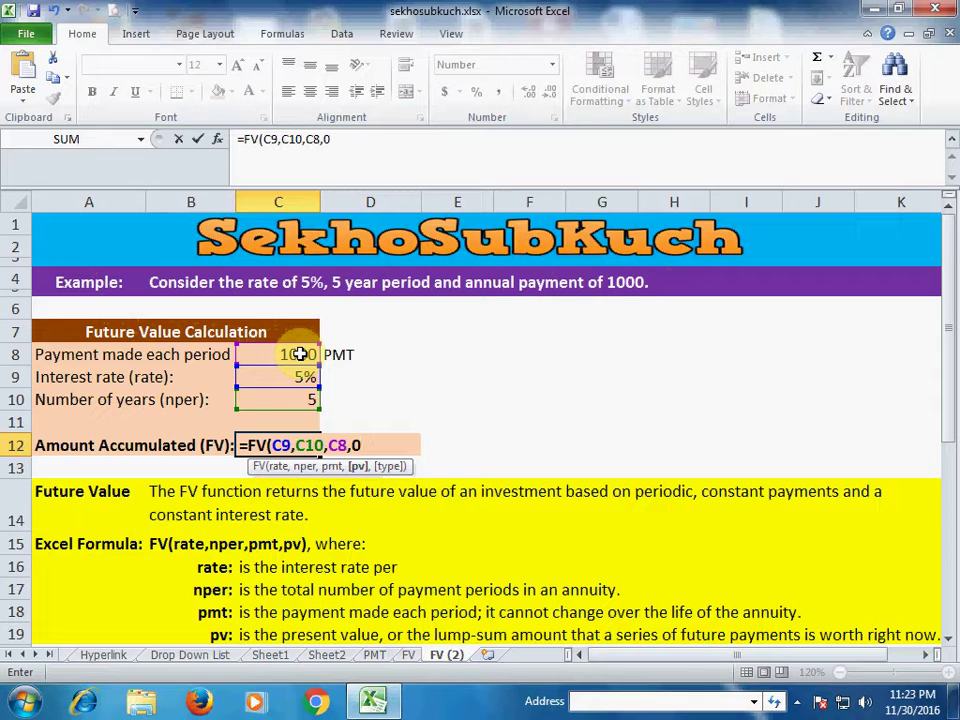
{"action": "type", "text": "0,"}
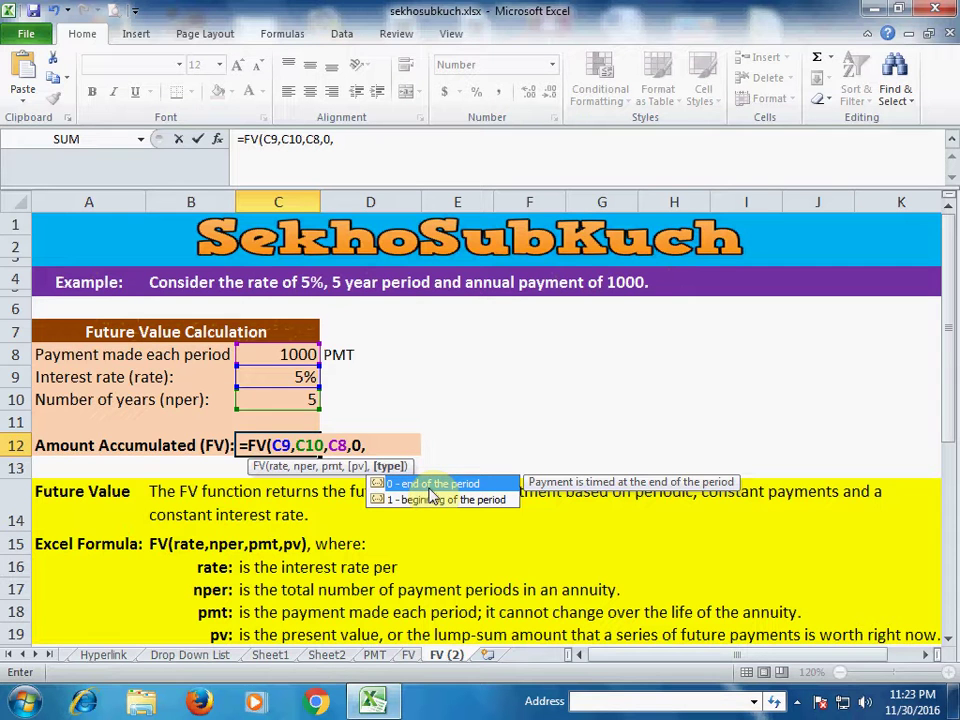
{"action": "type", "text": "0"}
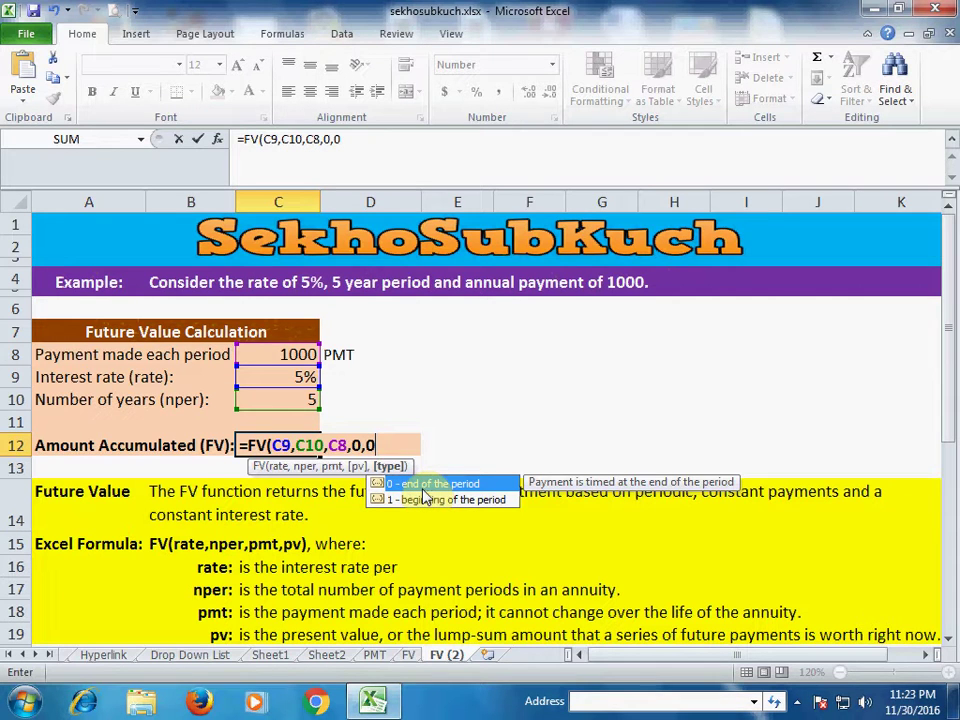
{"action": "type", "text": ")"}
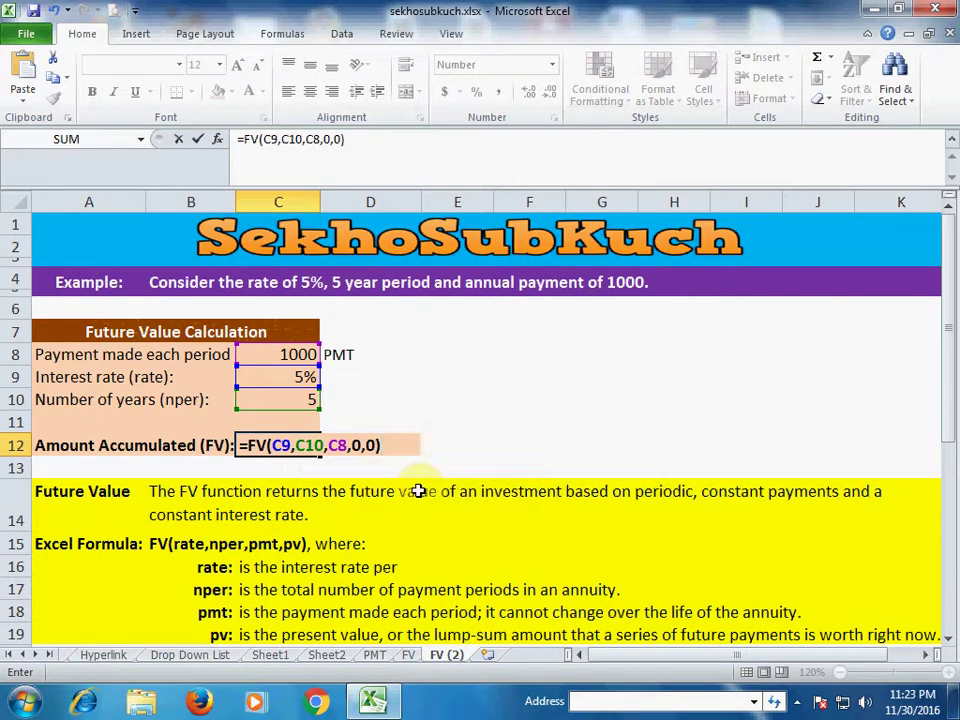
{"action": "key", "text": "Return"}
Negate the payment argument in C12's future value formula so that it reads =FV(C9,C10,-C8,0,0).
{"action": "left_click", "coordinate": [316, 445]}
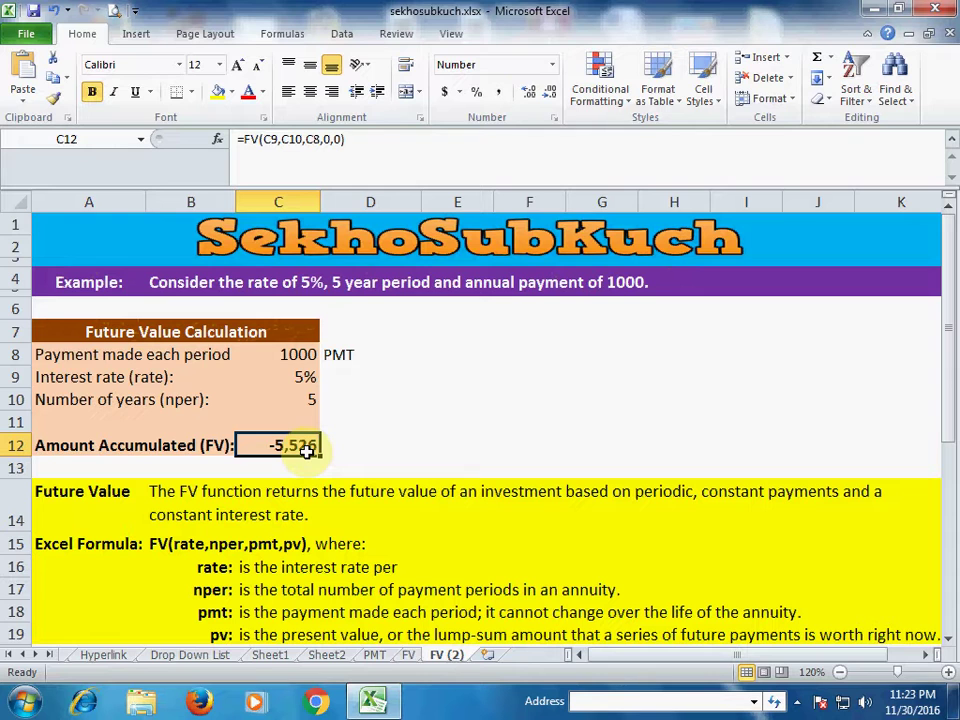
{"action": "double_click", "coordinate": [310, 452]}
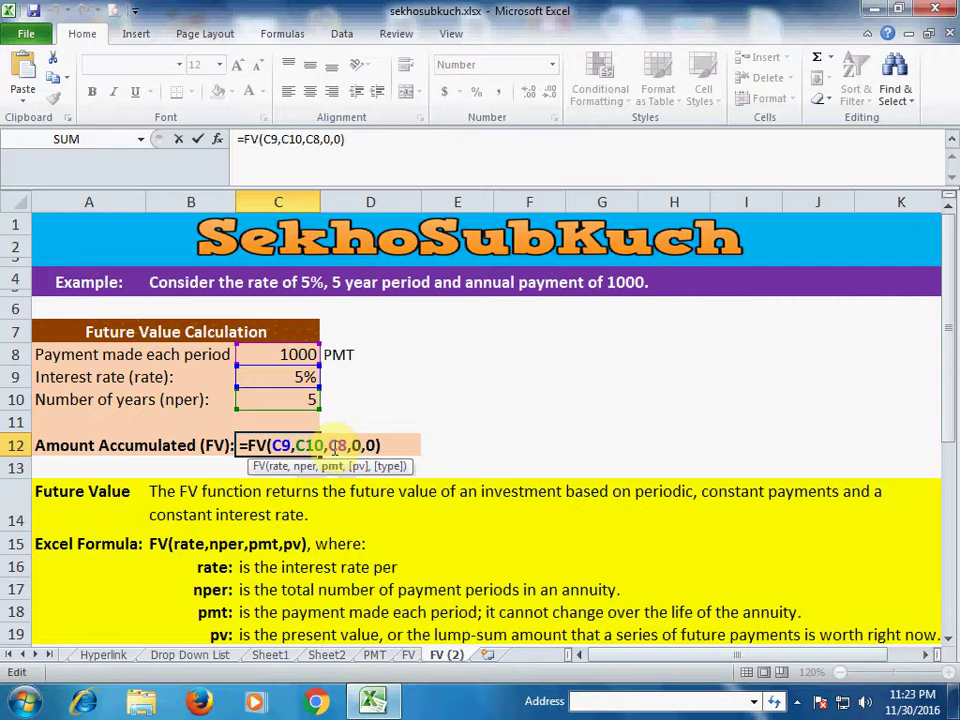
{"action": "left_click", "coordinate": [330, 446]}
{"action": "type", "text": "-"}
{"action": "left_click", "coordinate": [405, 445]}
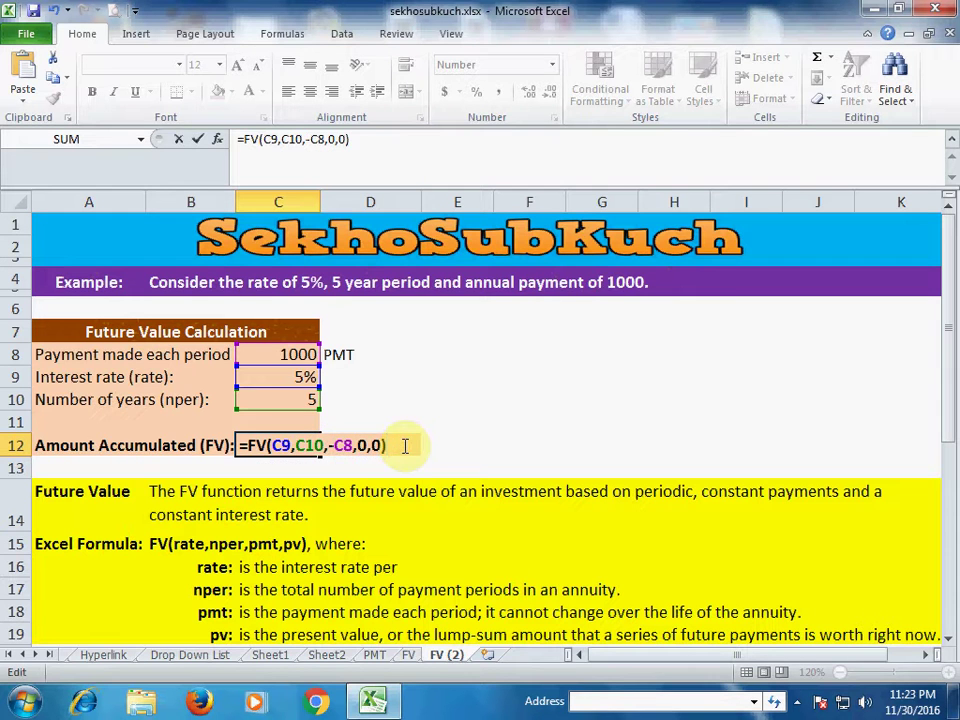
{"action": "key", "text": "Return"}
{"action": "left_click", "coordinate": [272, 444]}
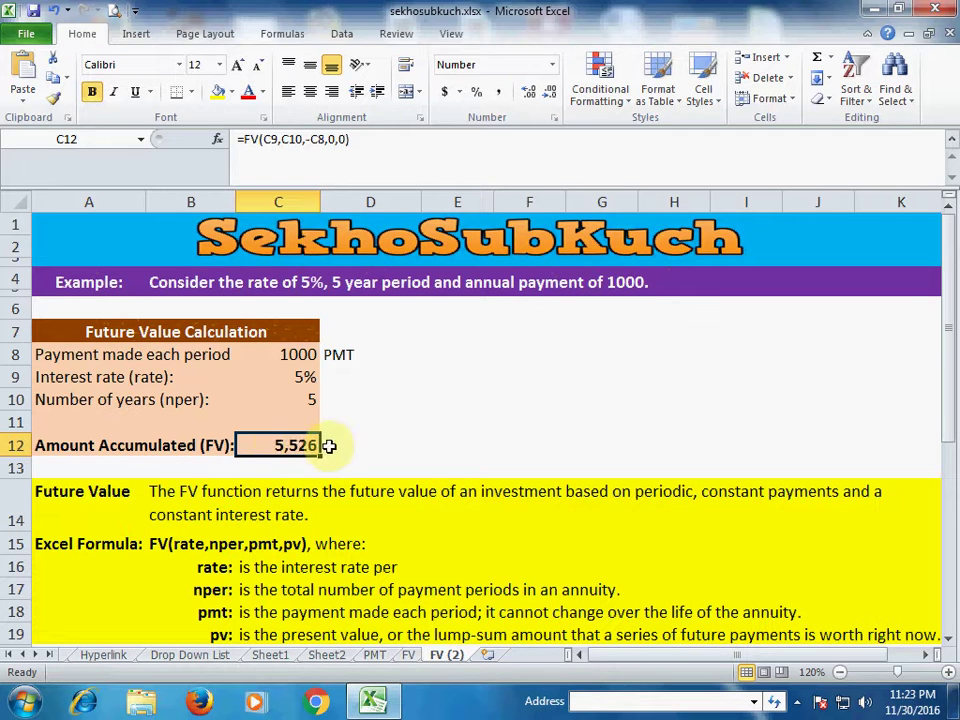
{"action": "left_click", "coordinate": [314, 356]}
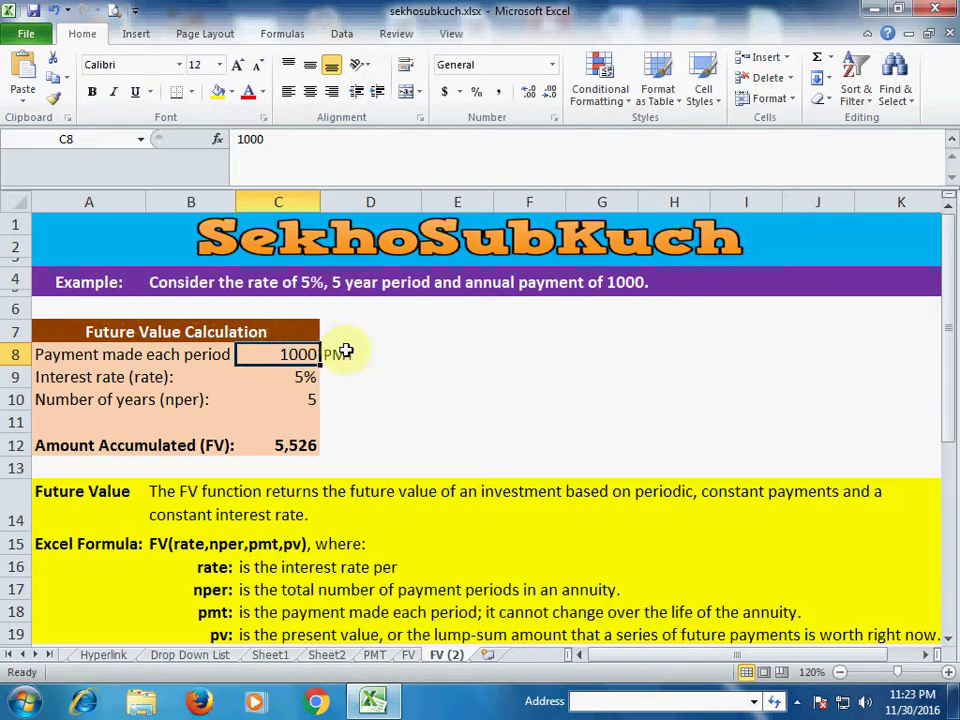
{"action": "left_click", "coordinate": [307, 385]}
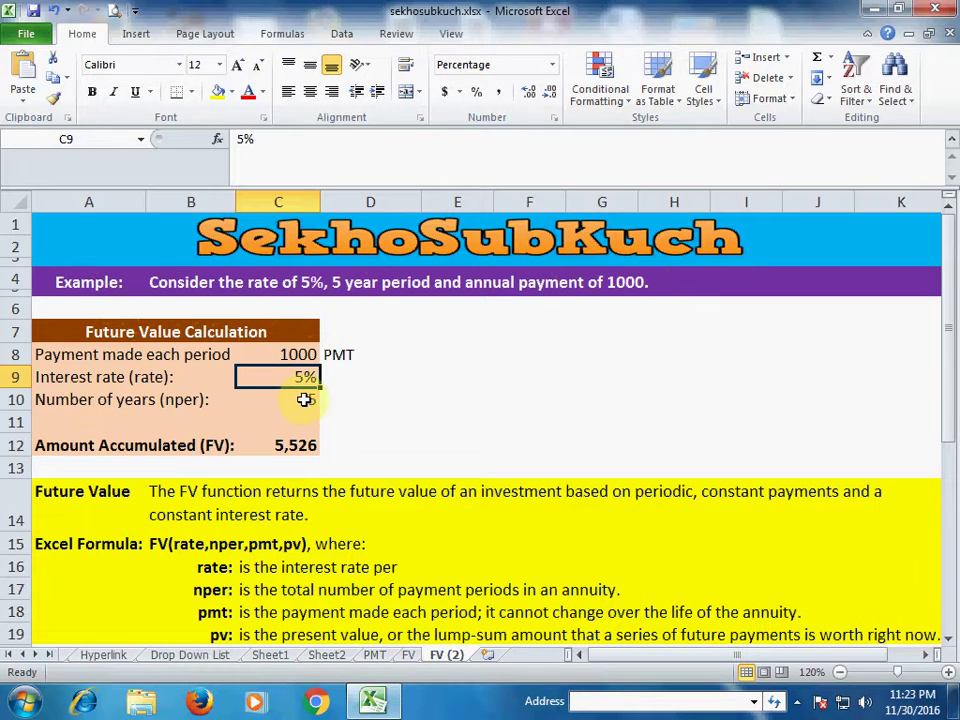
{"action": "left_click", "coordinate": [308, 395]}
{"action": "left_click", "coordinate": [306, 444]}
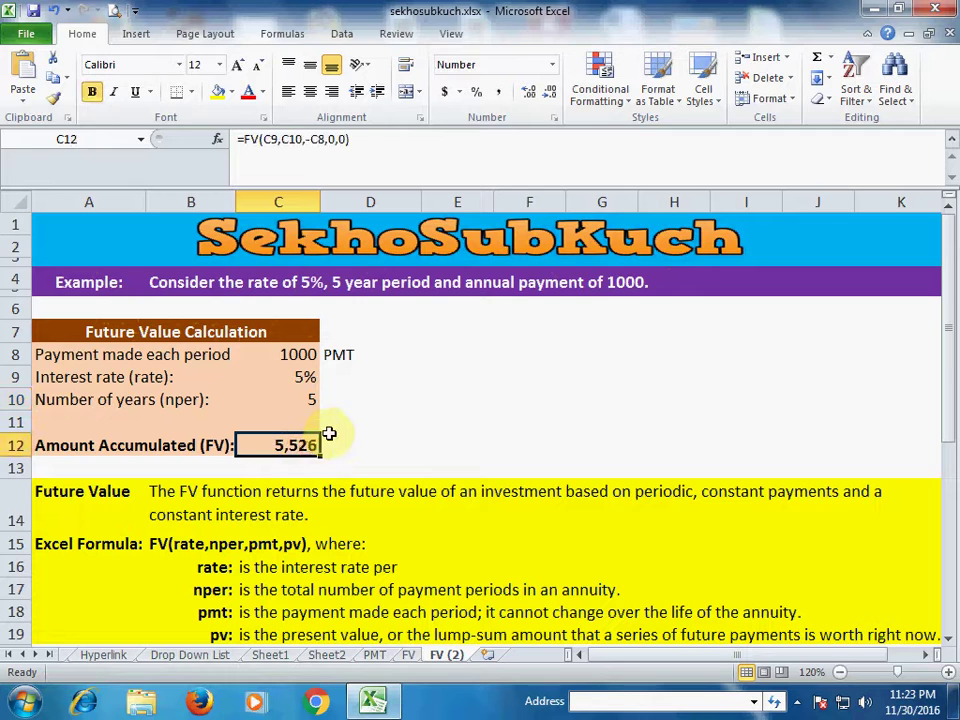